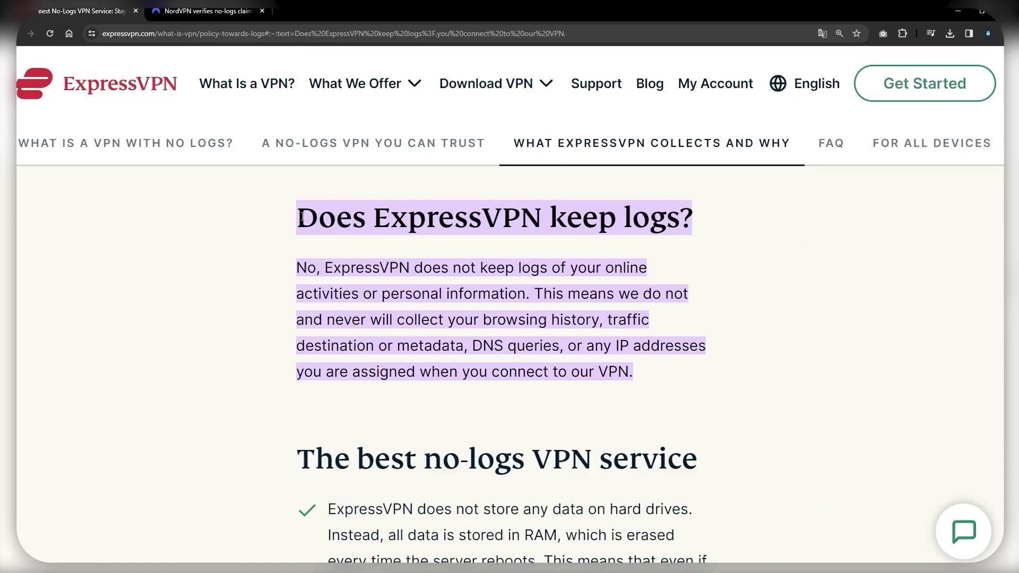
Highlight the 'Does ExpressVPN keep logs?' heading on ExpressVPN's no-logs policy page.
left_click_drag(297, 218, 704, 239)
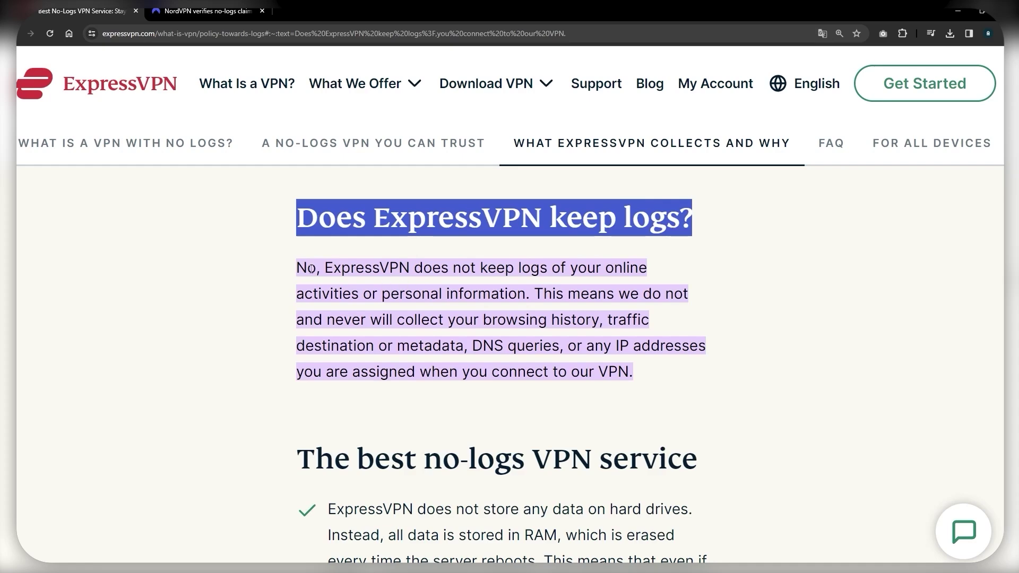
Highlight ExpressVPN's no-logs answer paragraph, then the headline of NordVPN's no-logs audit article.
left_click_drag(298, 267, 634, 373)
left_click(207, 11)
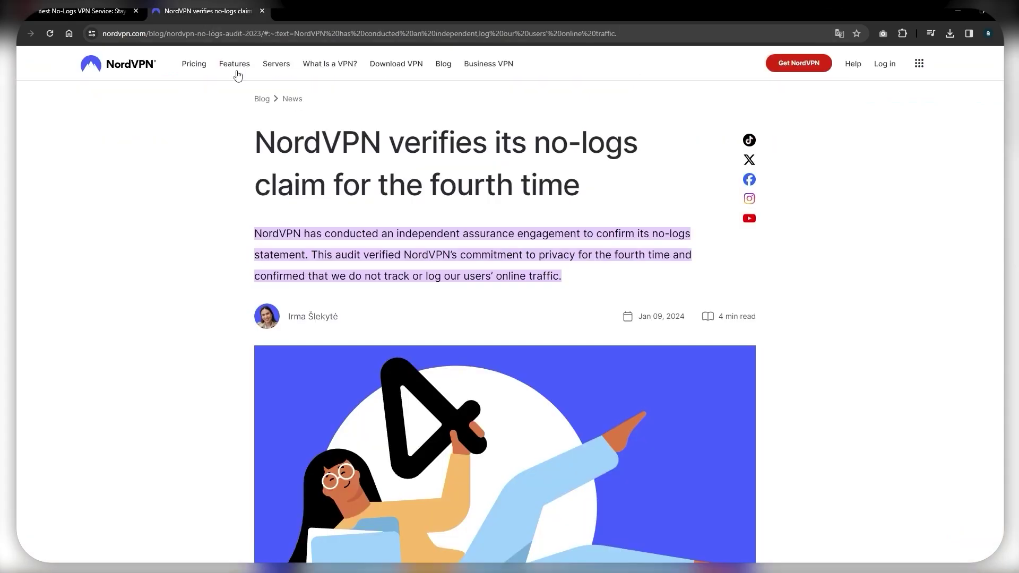
left_click_drag(254, 139, 564, 187)
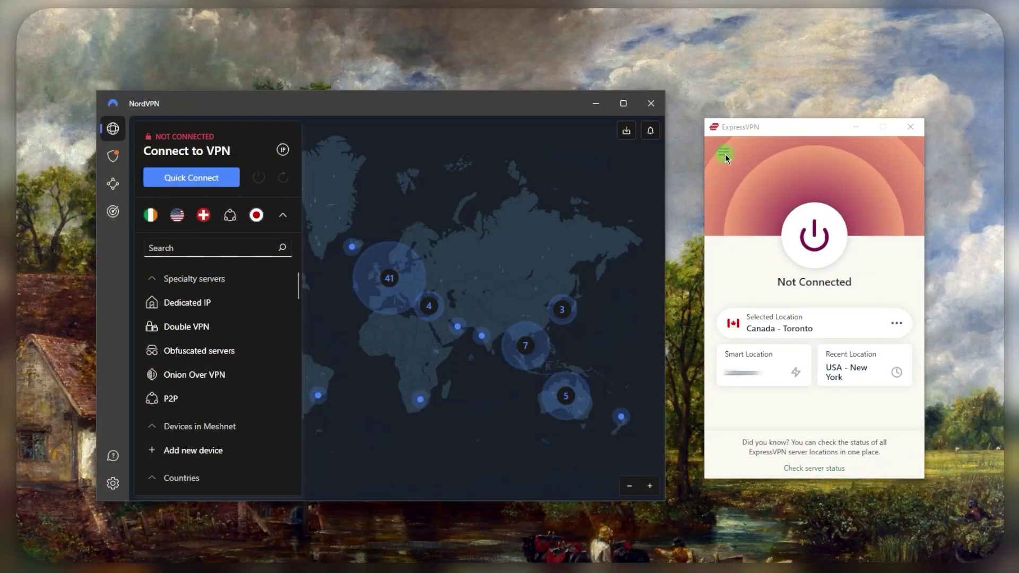
Open ExpressVPN's Options and view the VPN protocol choices on the Protocol tab.
left_click(724, 154)
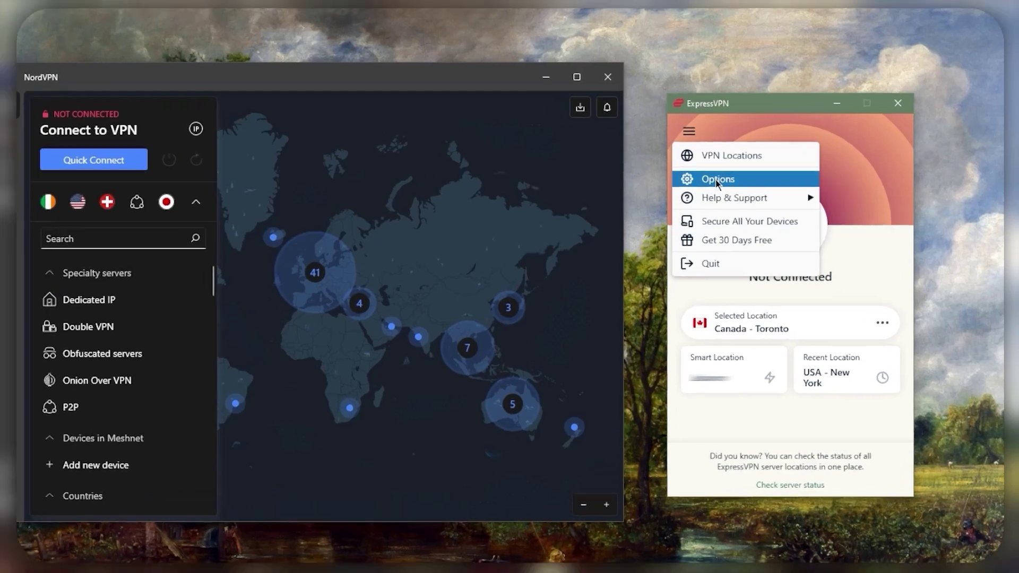
left_click(716, 180)
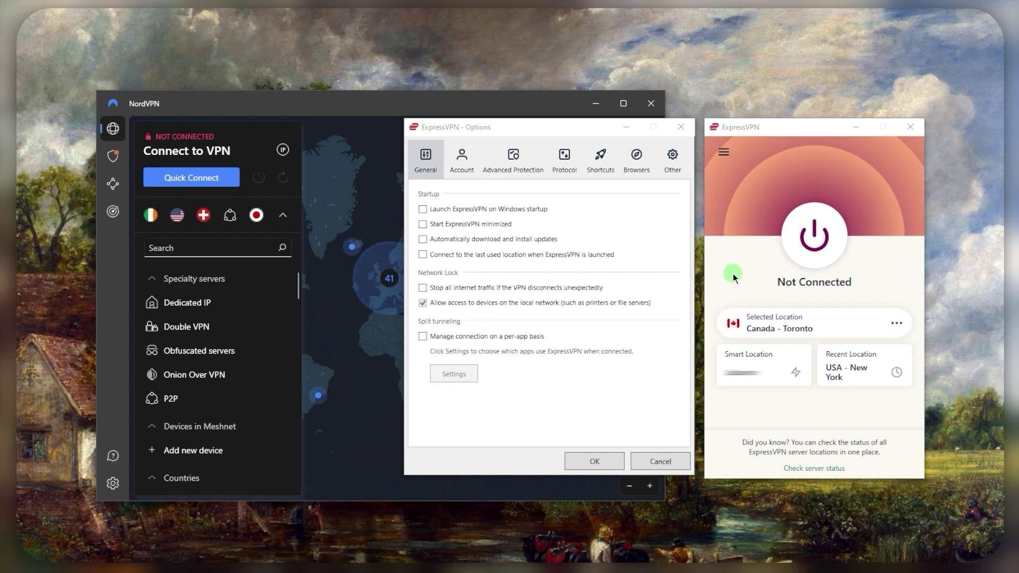
left_click(682, 127)
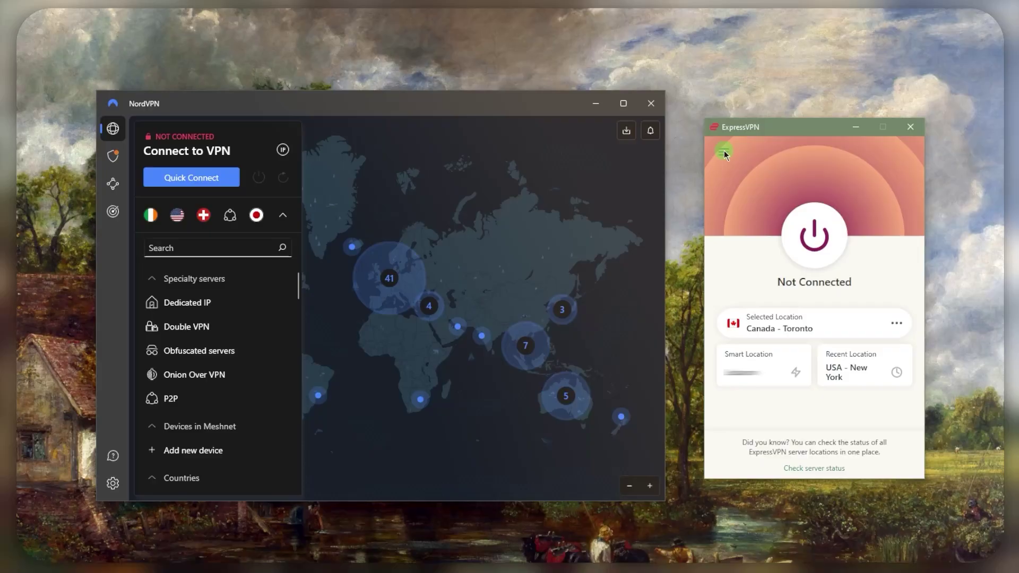
left_click(723, 151)
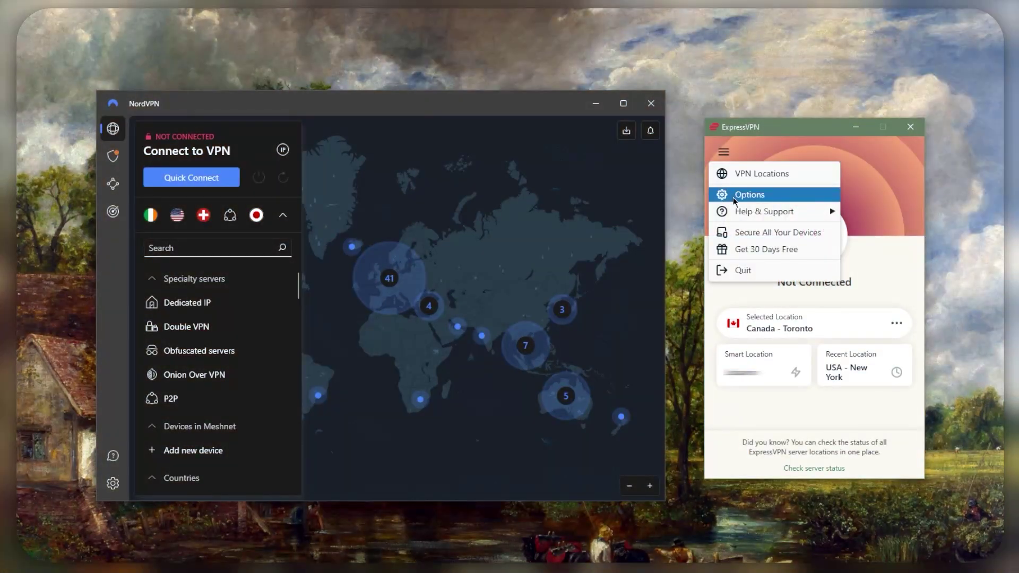
left_click(748, 196)
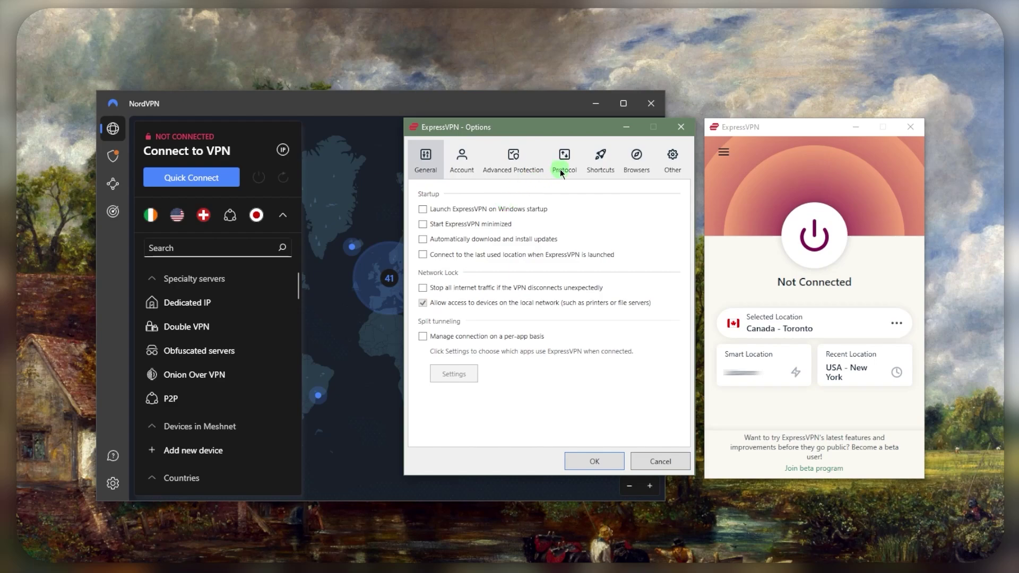
left_click(561, 162)
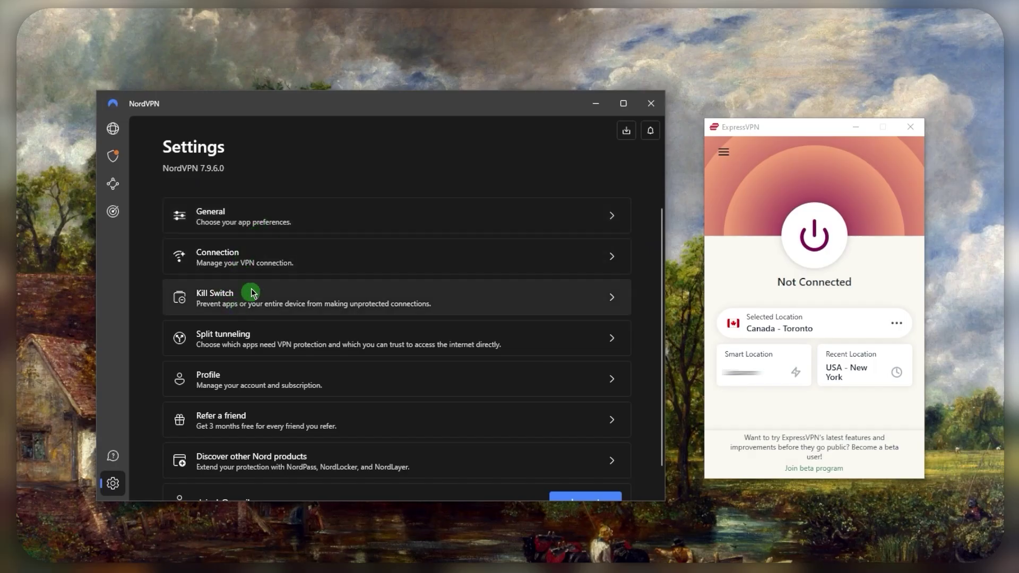
In NordVPN's Connection settings, keep the VPN protocol on NordLynx and return to the server map.
left_click(243, 264)
left_click(588, 200)
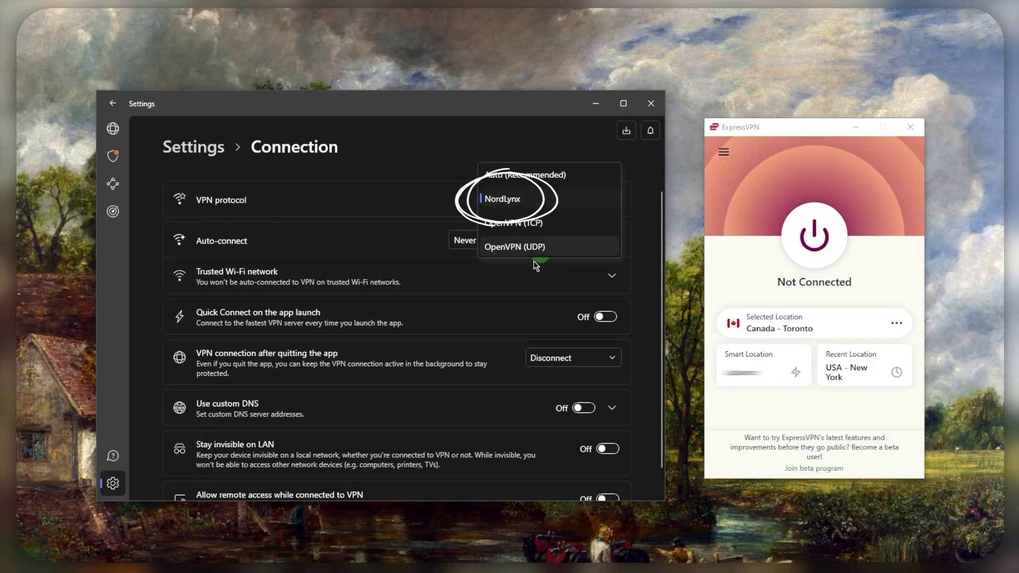
left_click(227, 150)
left_click(126, 131)
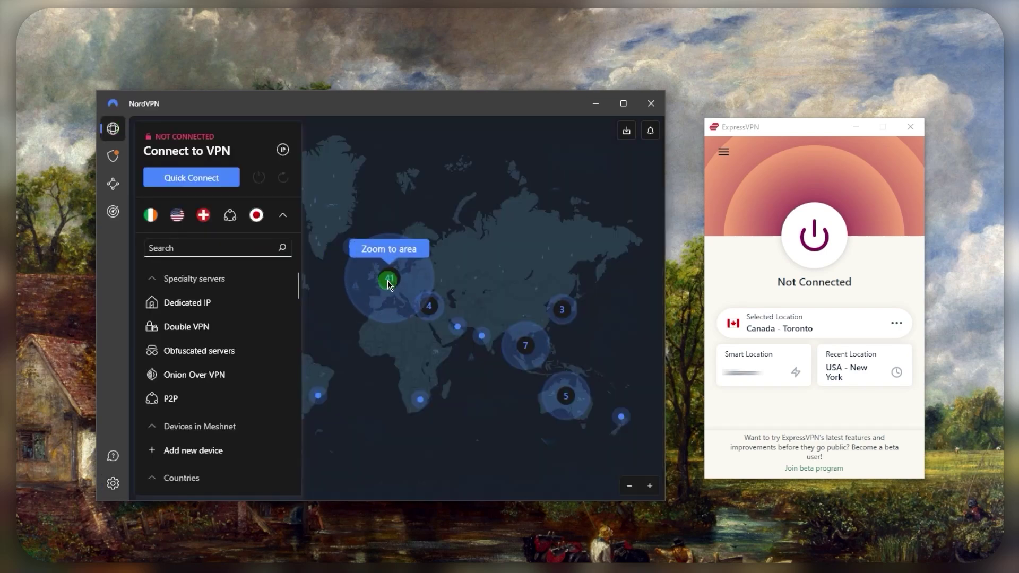
Bring the ExpressVPN window to the front and open its main menu.
left_click(741, 272)
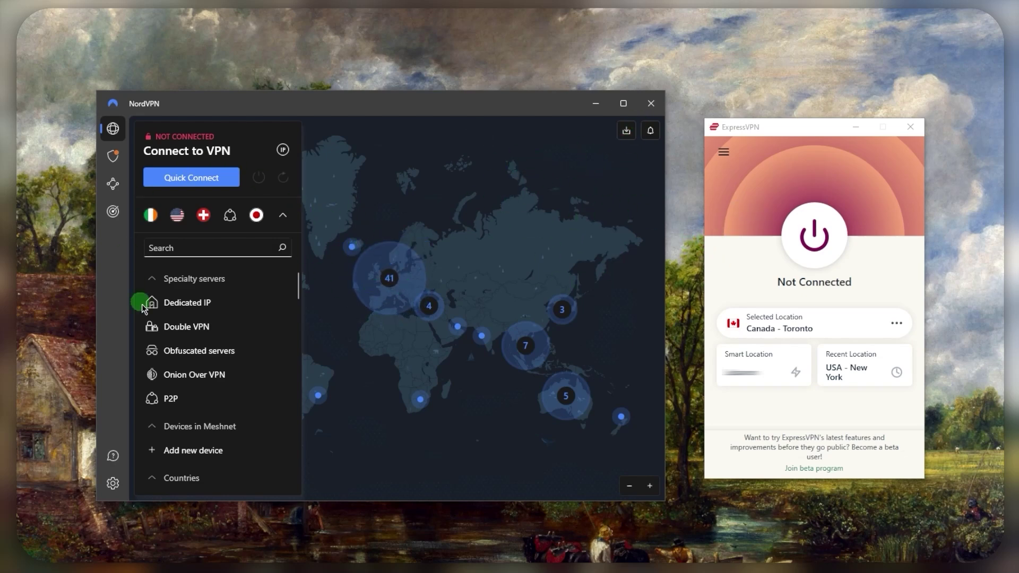
left_click(705, 218)
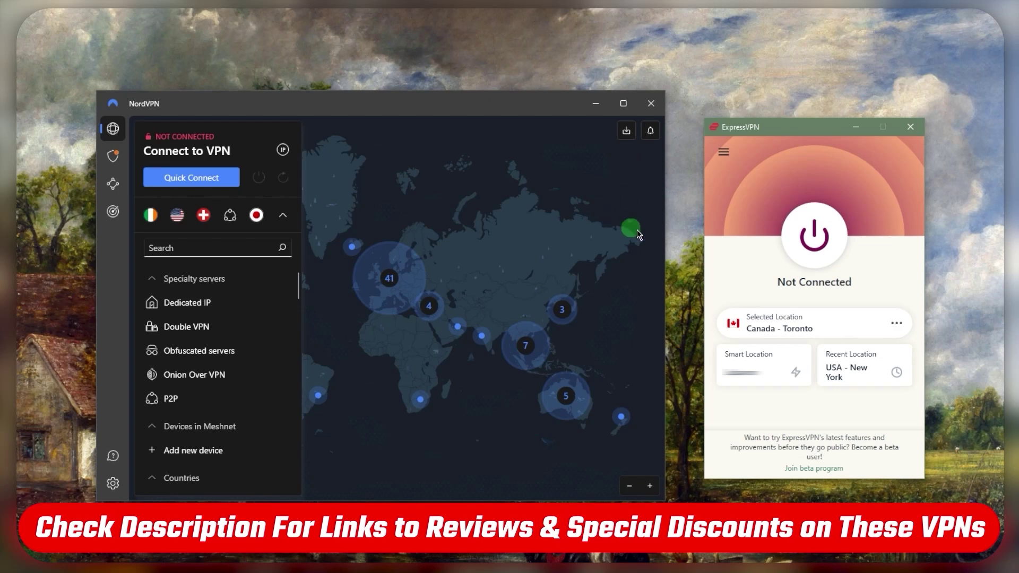
left_click(725, 153)
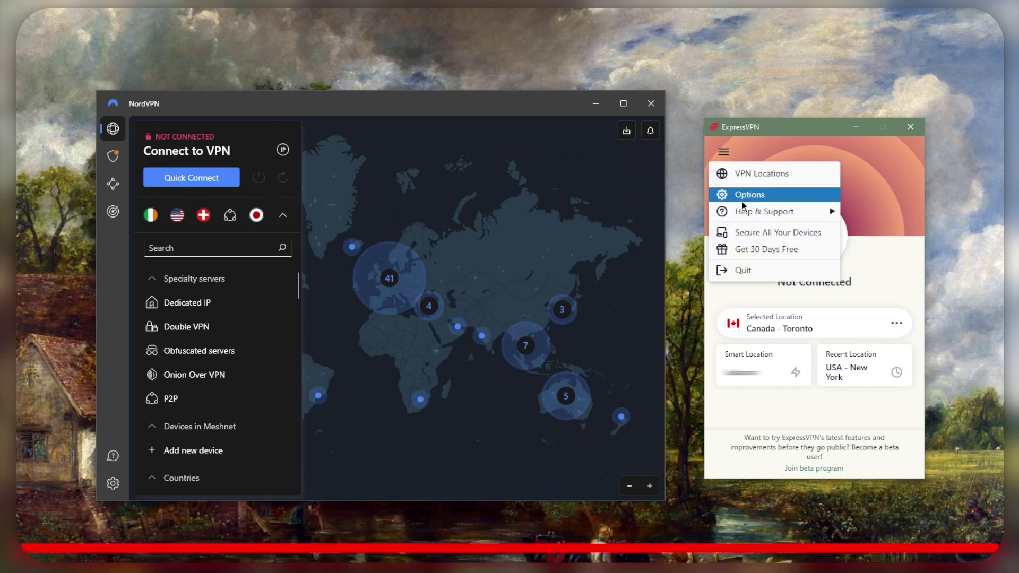
Open ExpressVPN's VPN locations list beside the main window, browse it, then close it.
left_click(734, 257)
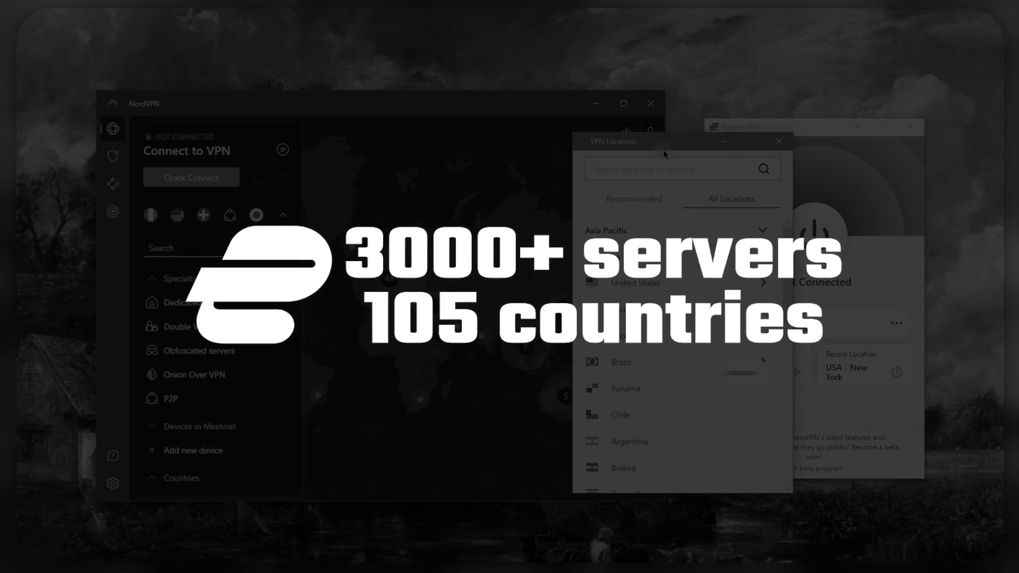
left_click_drag(664, 148, 573, 135)
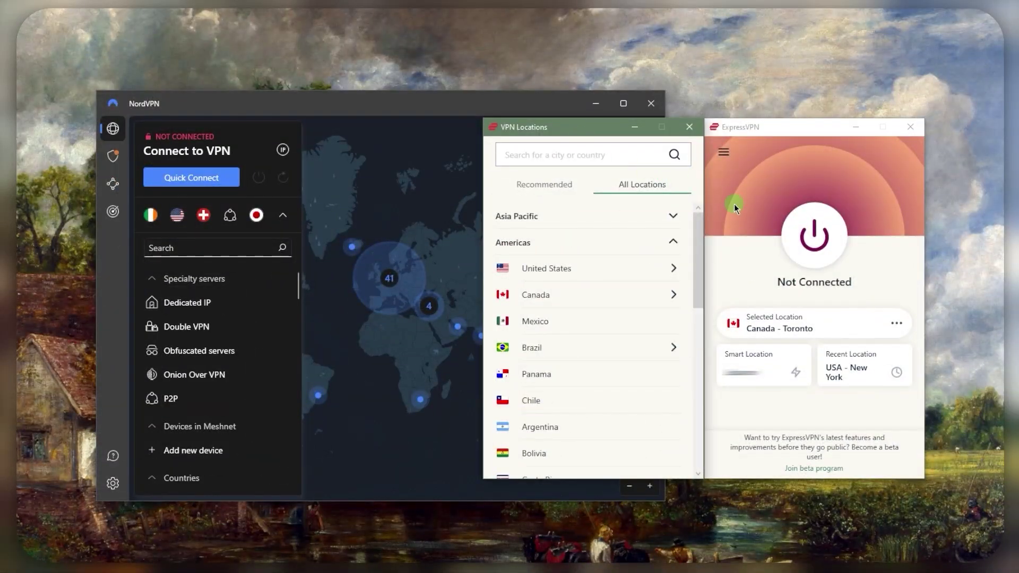
left_click(304, 215)
left_click(588, 159)
left_click(689, 128)
Zoom NordVPN's server map into Europe, then pan back out to a wider world view.
left_click(769, 212)
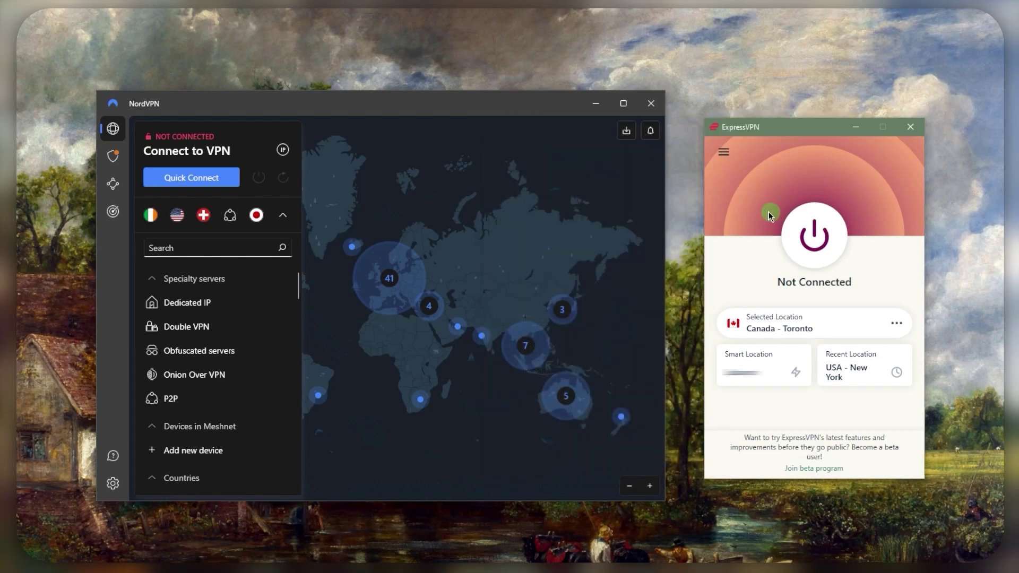
left_click(472, 285)
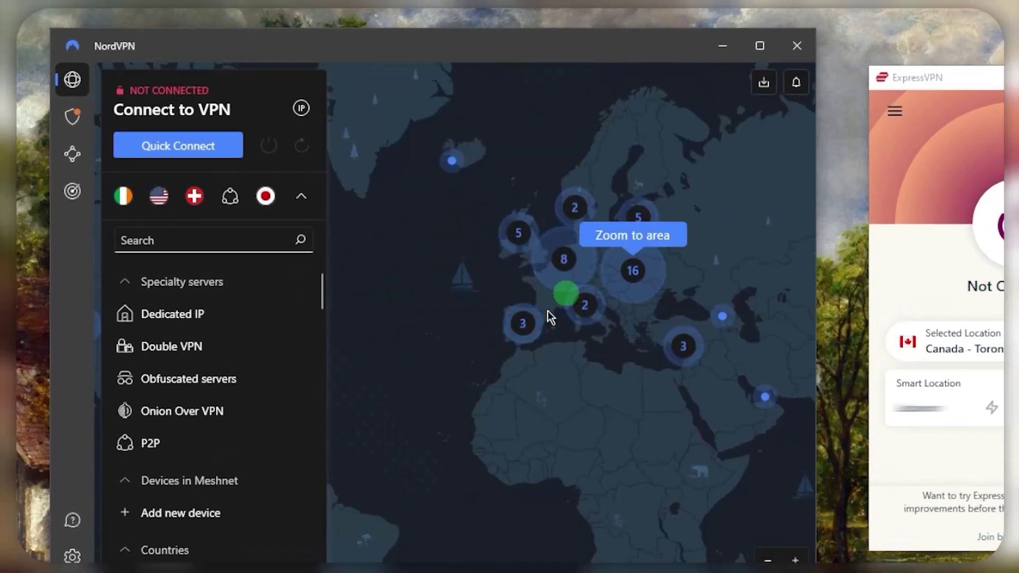
left_click_drag(550, 317, 665, 376)
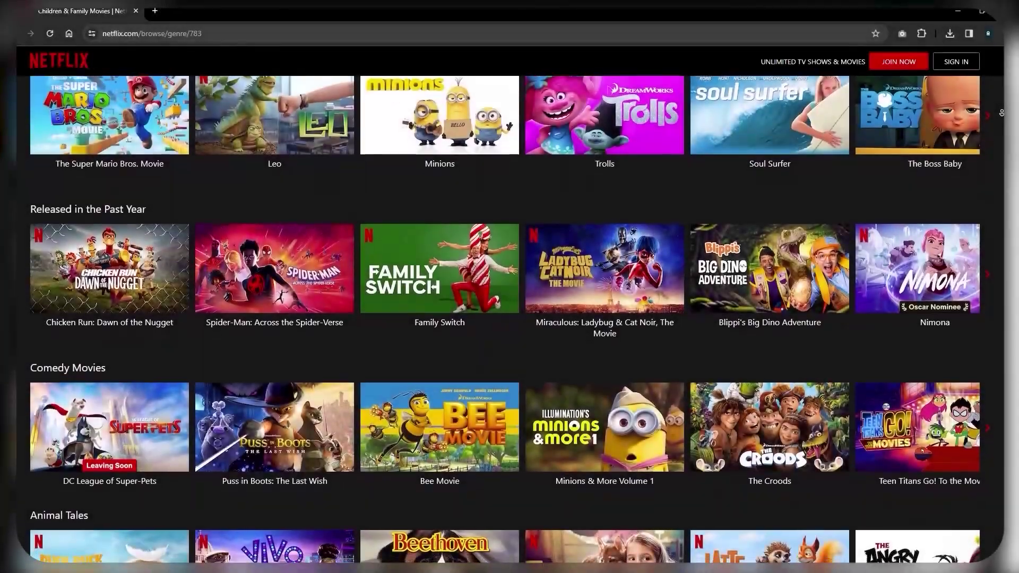
Scroll down Netflix's Children & Family page to view more movie rows.
scroll(509, 319, "down", 1)
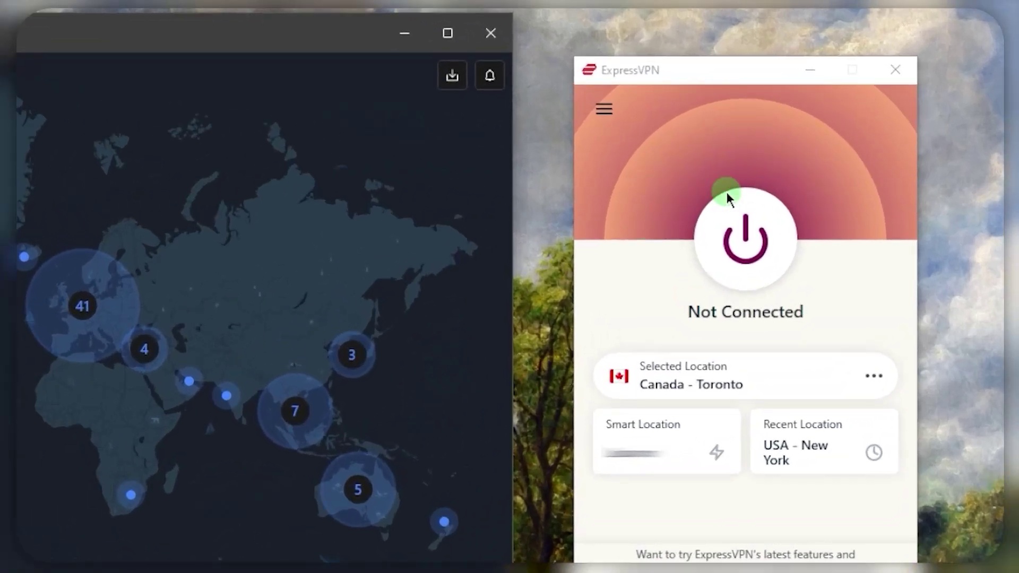
Choose ExpressVPN's Hong Kong - 1 server and try connecting to it.
left_click(811, 240)
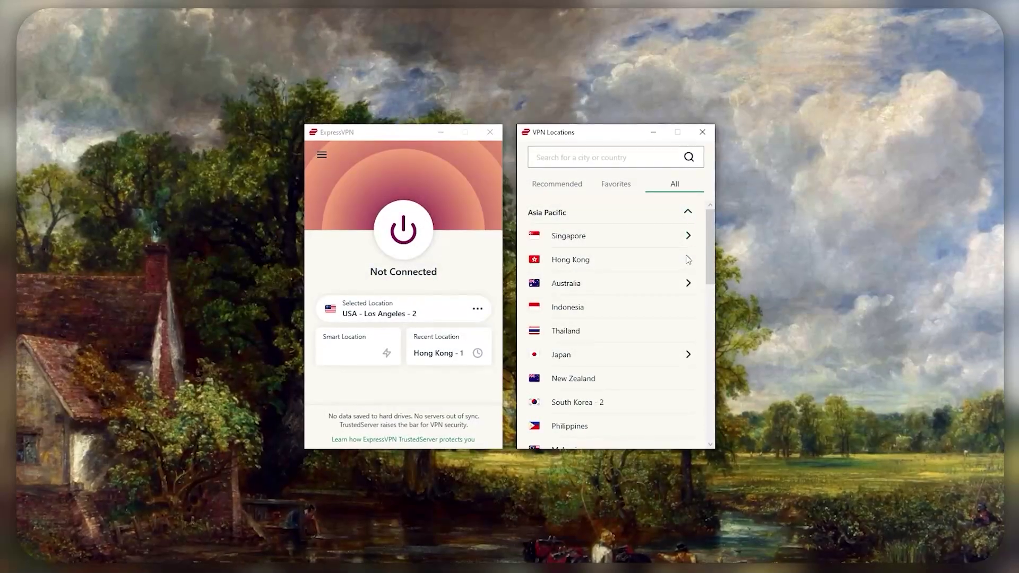
left_click(688, 260)
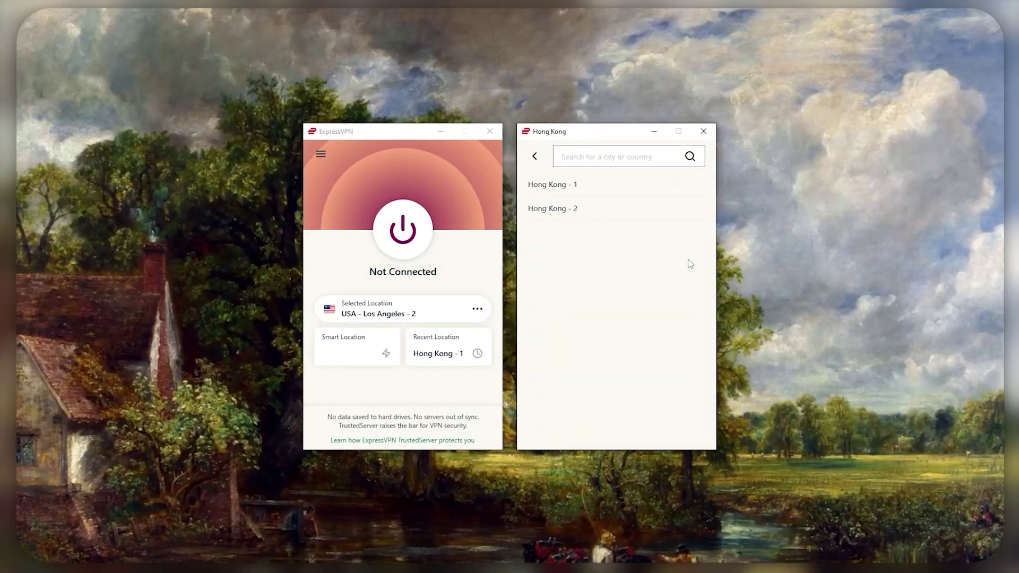
left_click(656, 189)
left_click(408, 229)
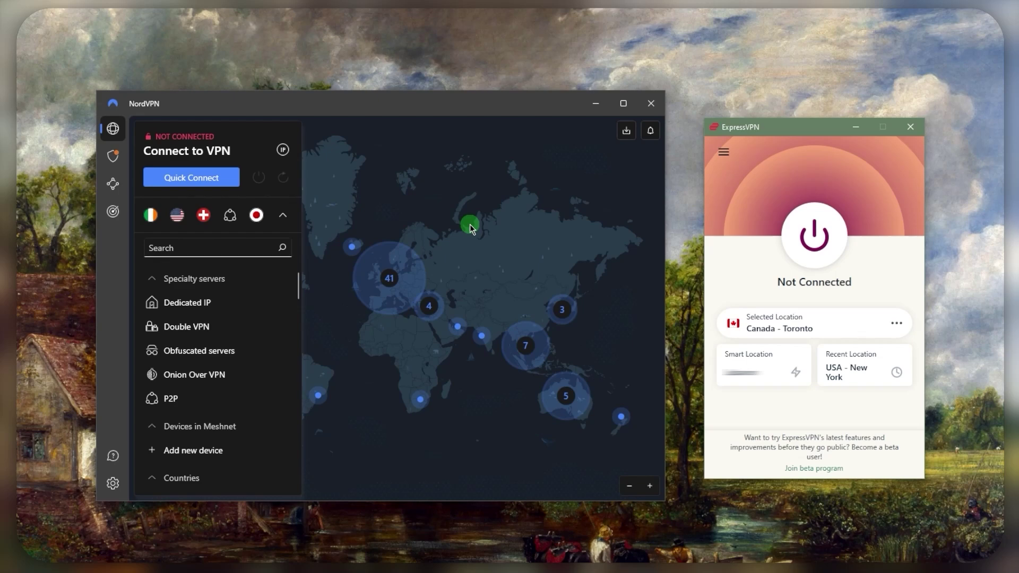
left_click(124, 161)
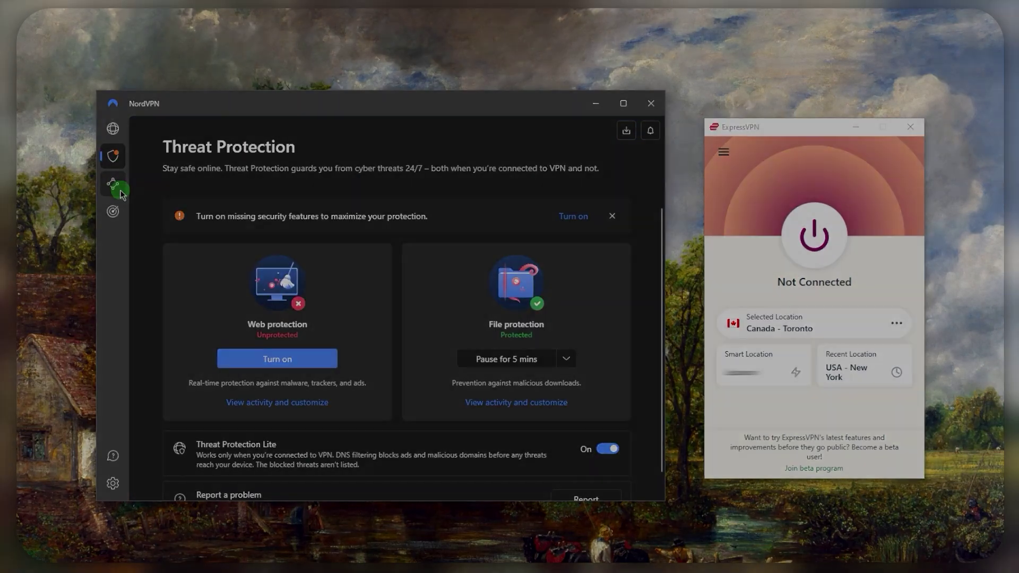
left_click(119, 190)
left_click(122, 214)
left_click(115, 128)
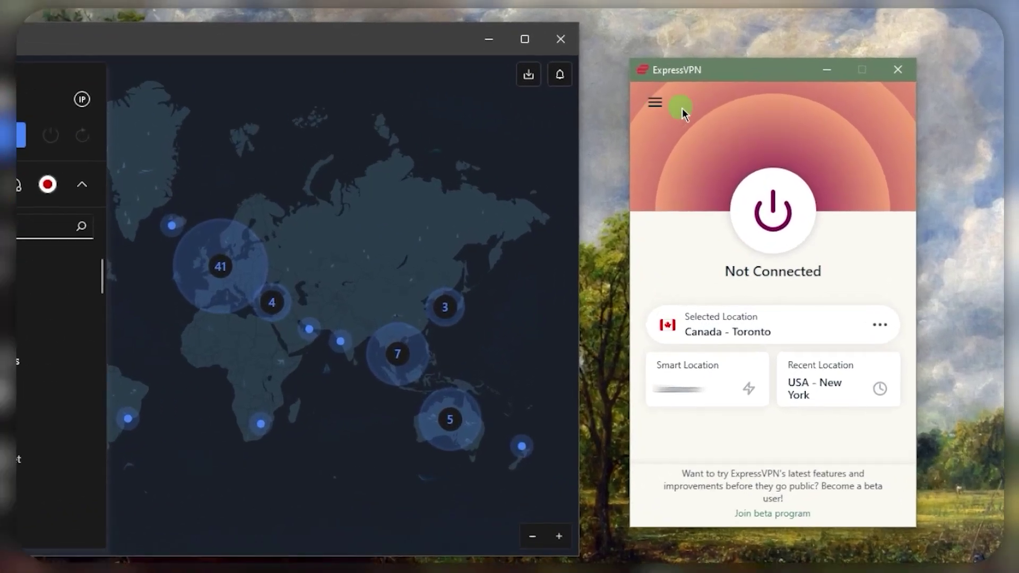
Connect ExpressVPN to Japan from the Asia Pacific locations and confirm the Yokohama IP address.
left_click(722, 153)
left_click(764, 174)
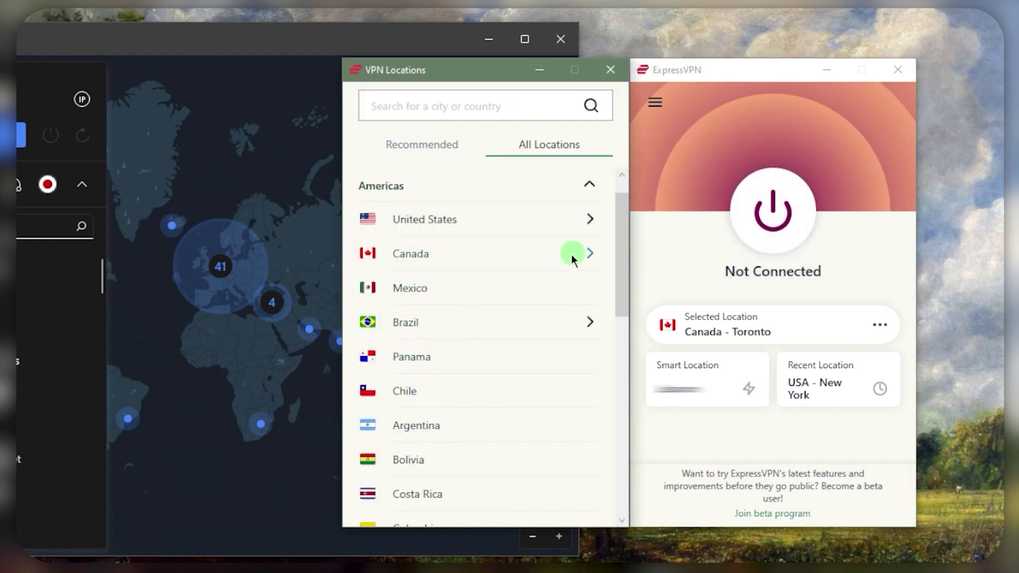
scroll(409, 379, "down", 3)
scroll(476, 273, "up", 4)
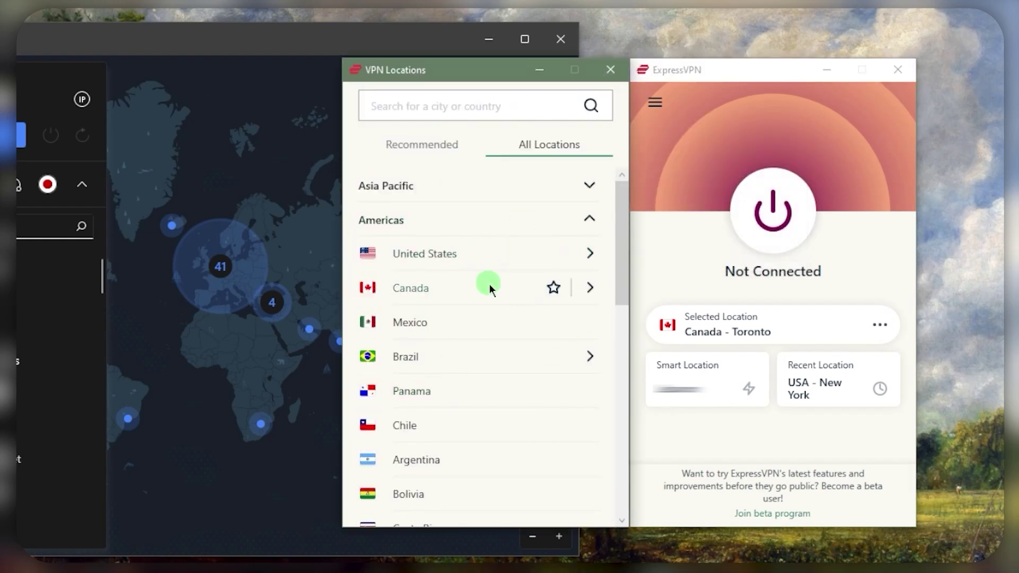
left_click(589, 187)
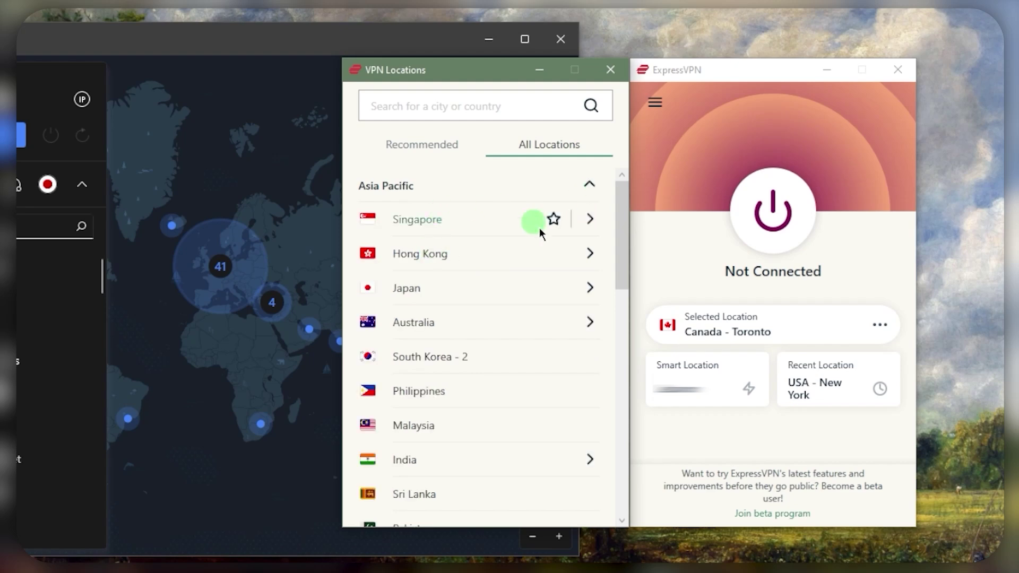
left_click(402, 290)
left_click(644, 288)
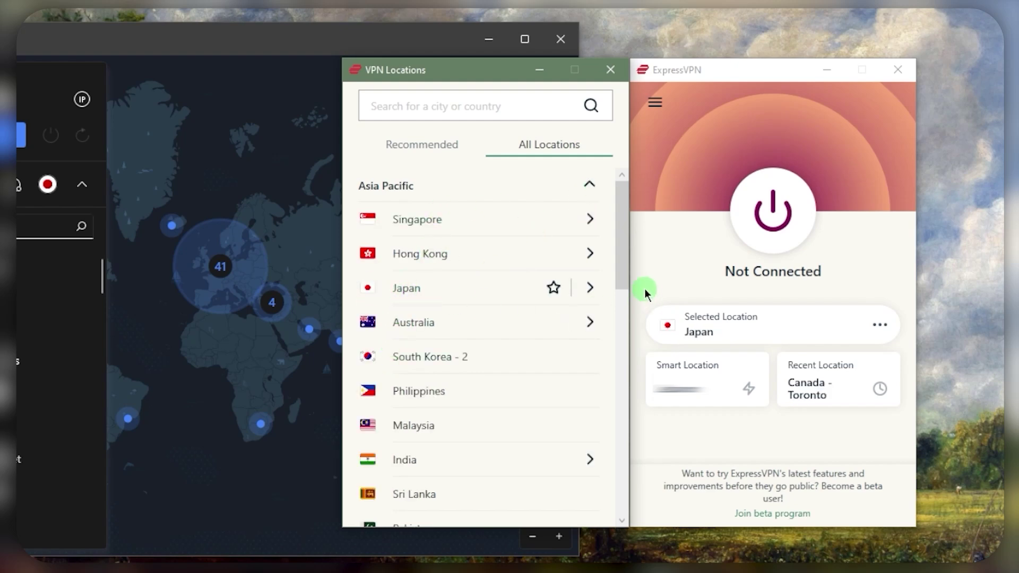
left_click(766, 204)
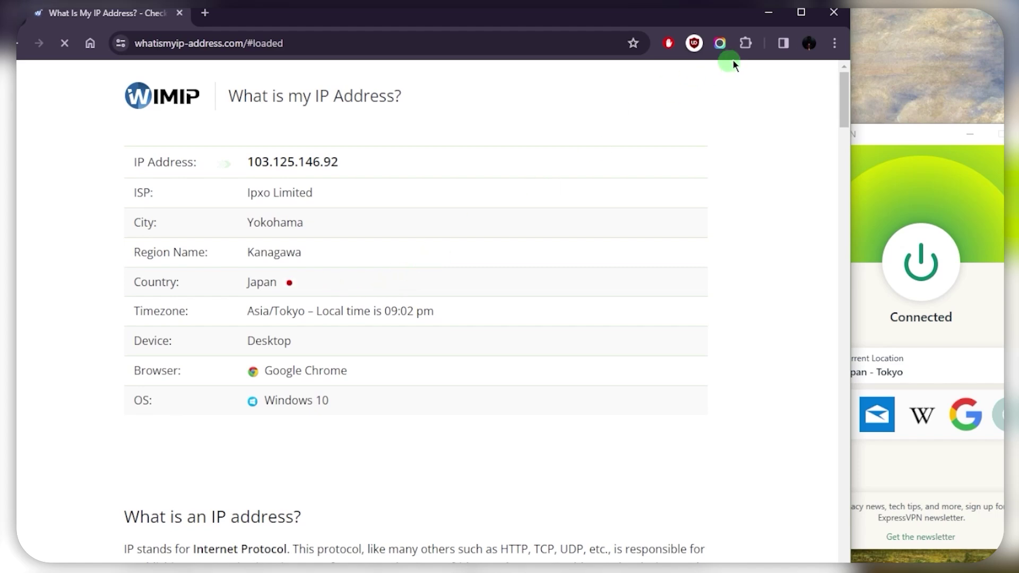
left_click(835, 14)
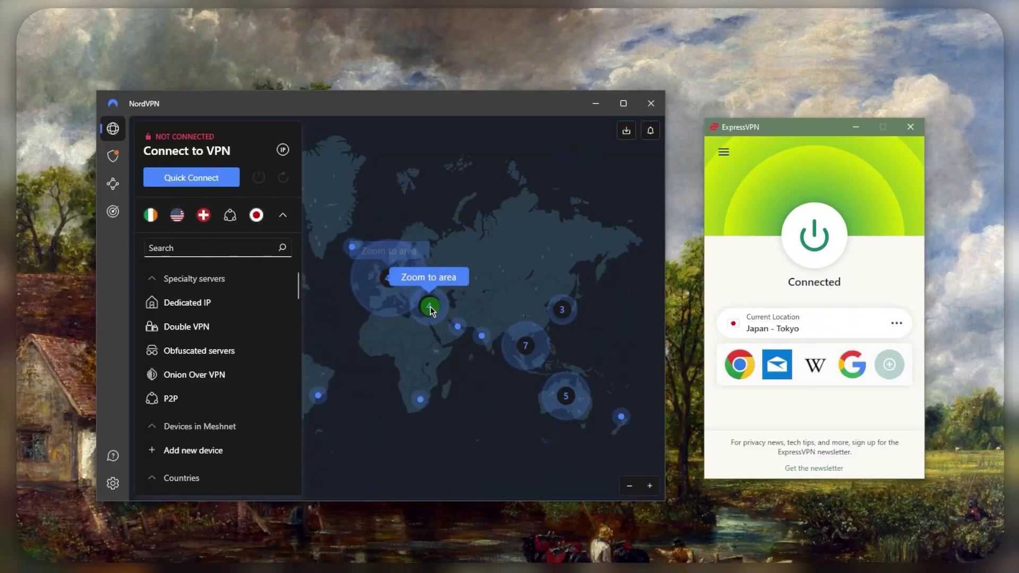
left_click(429, 306)
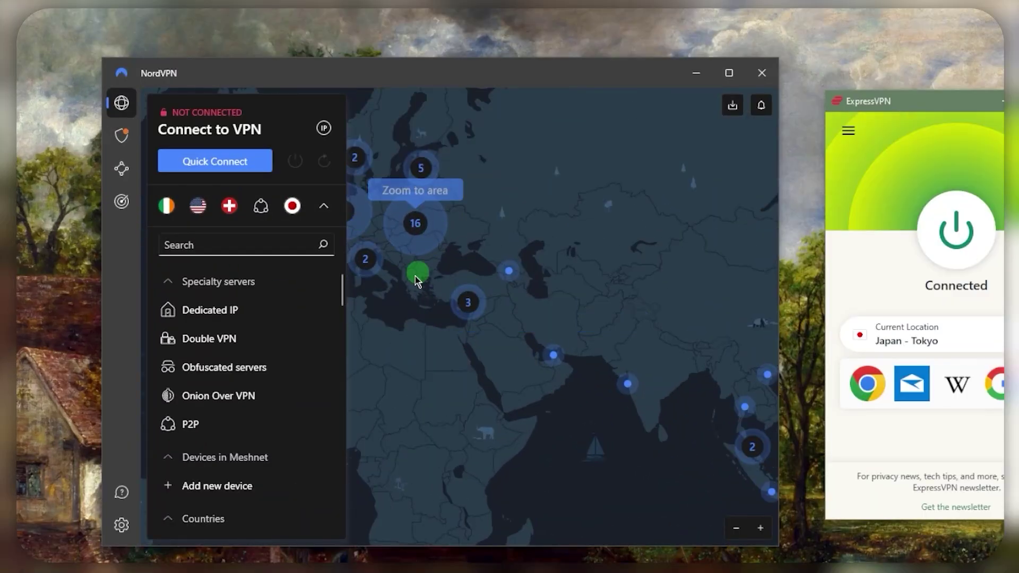
scroll(415, 276, "down", 3)
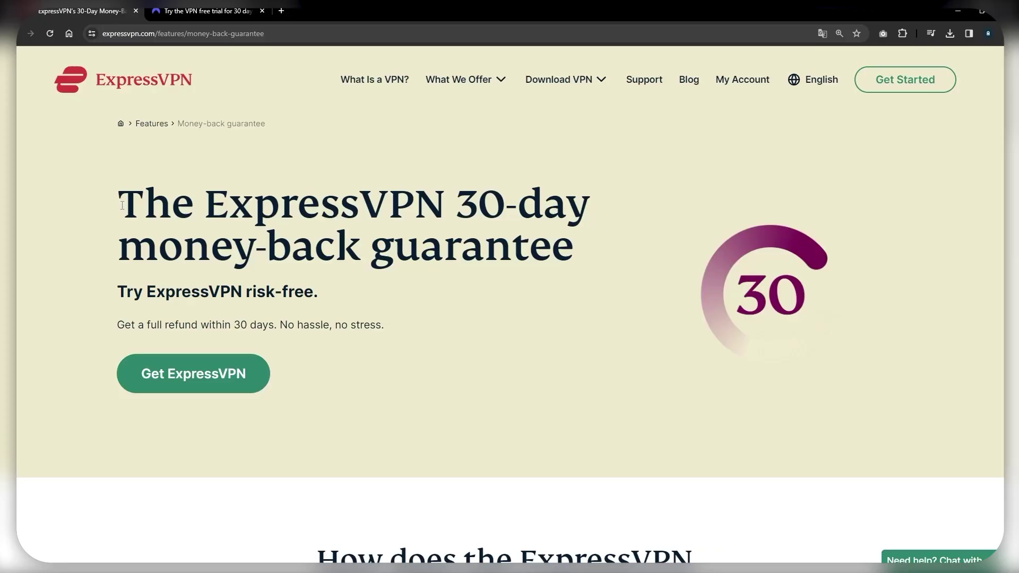
Highlight ExpressVPN's money-back guarantee heading, then switch to NordVPN's free-trial tab.
left_click_drag(118, 202, 581, 180)
key("ctrl+Tab")
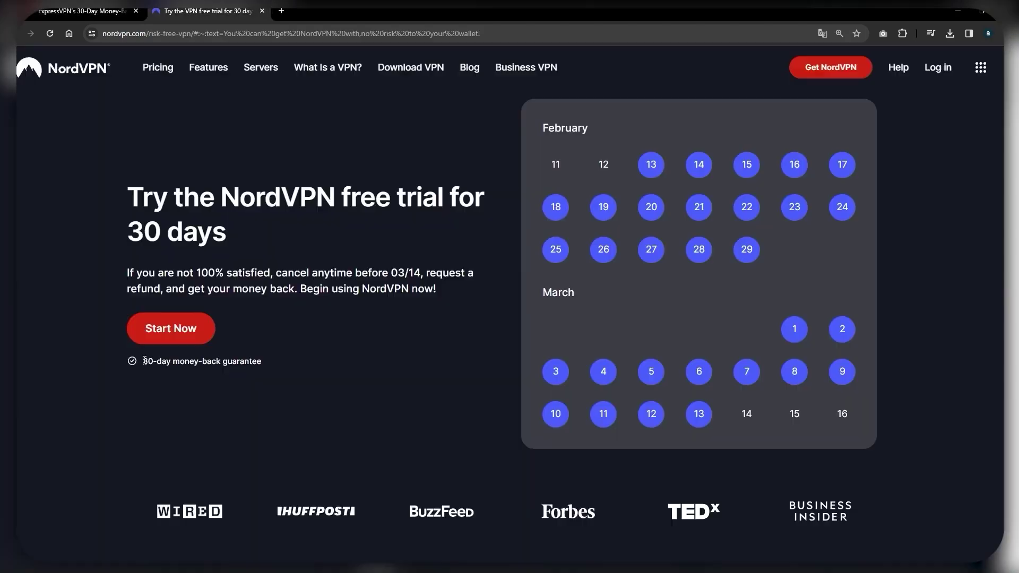